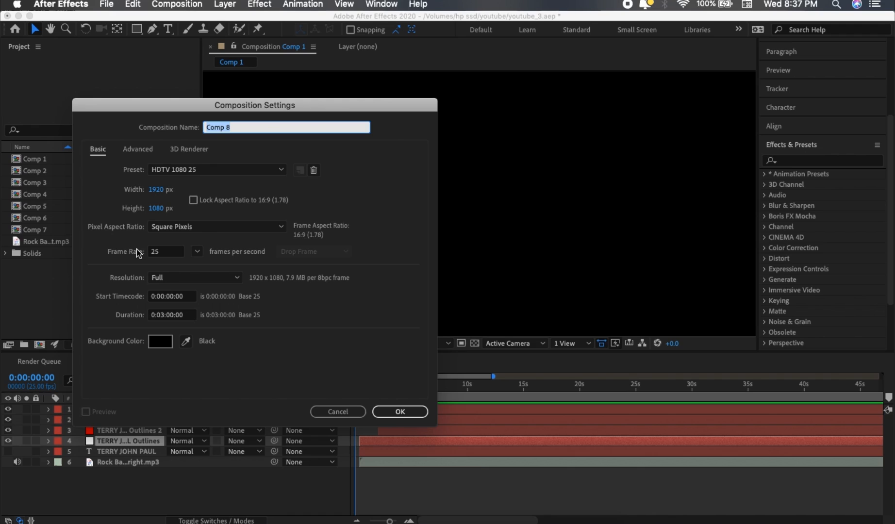
pyautogui.click(386, 411)
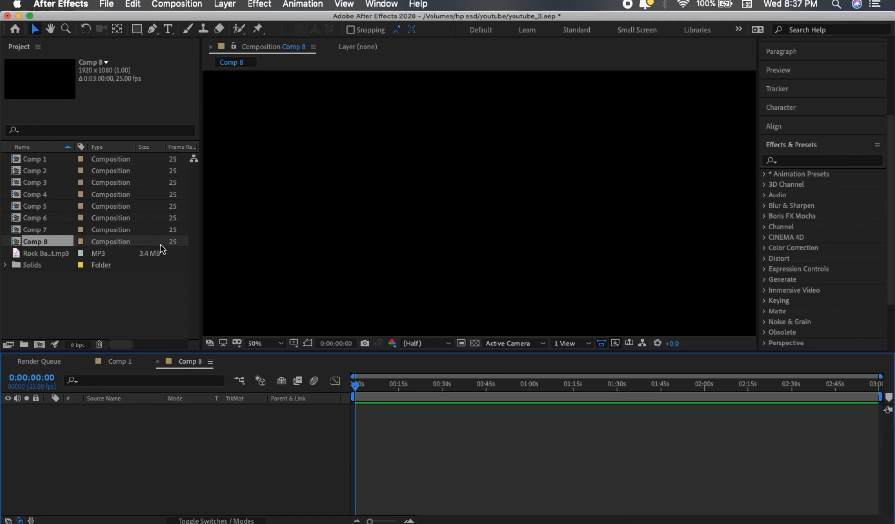
pyautogui.click(168, 28)
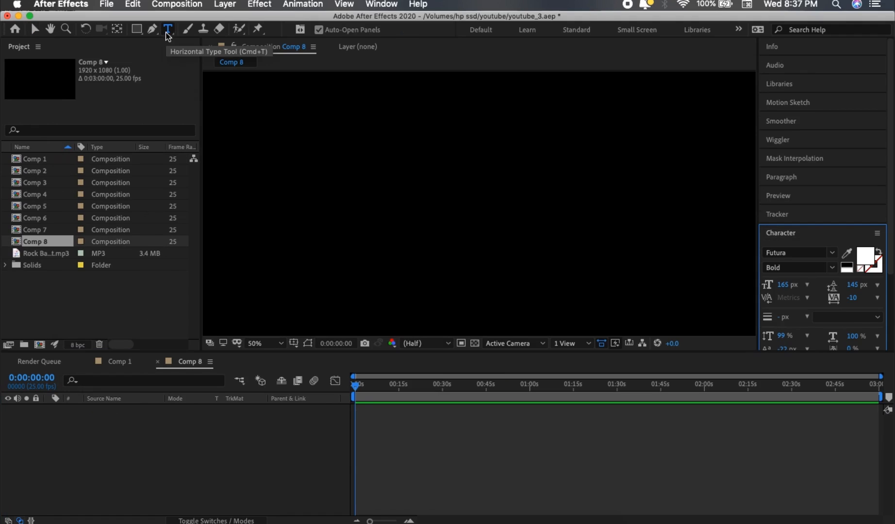
pyautogui.click(242, 178)
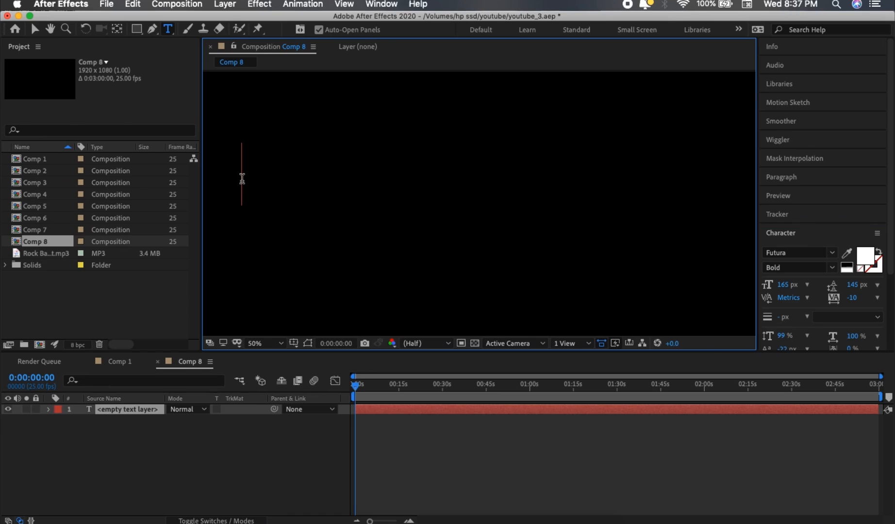
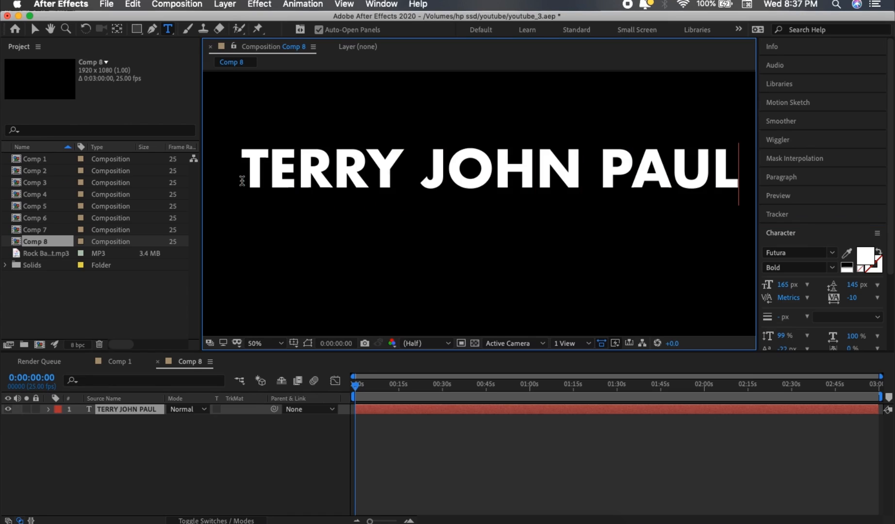
# Move the text layer so the name sits roughly centred in the frame.
pyautogui.click(34, 30)
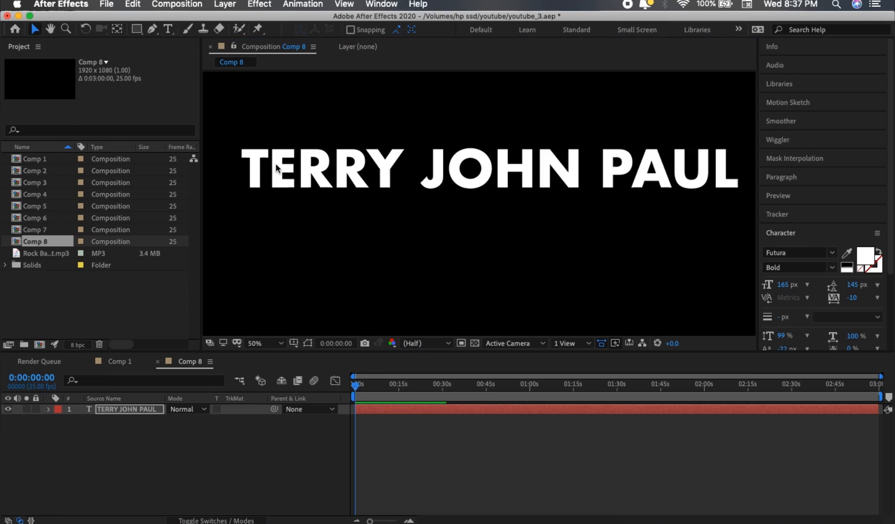
pyautogui.click(254, 180)
pyautogui.moveTo(254, 179); pyautogui.dragTo(237, 206)
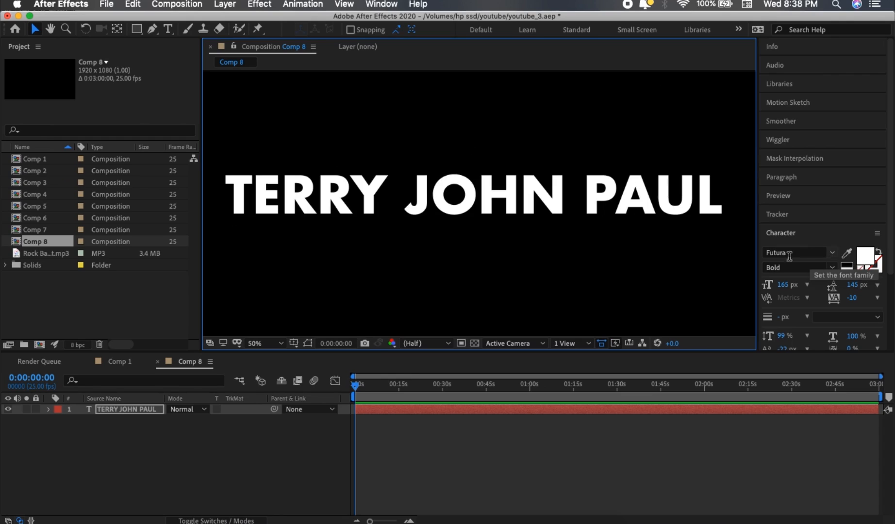
# Create masks from the text layer's letters.
pyautogui.rightClick(369, 209)
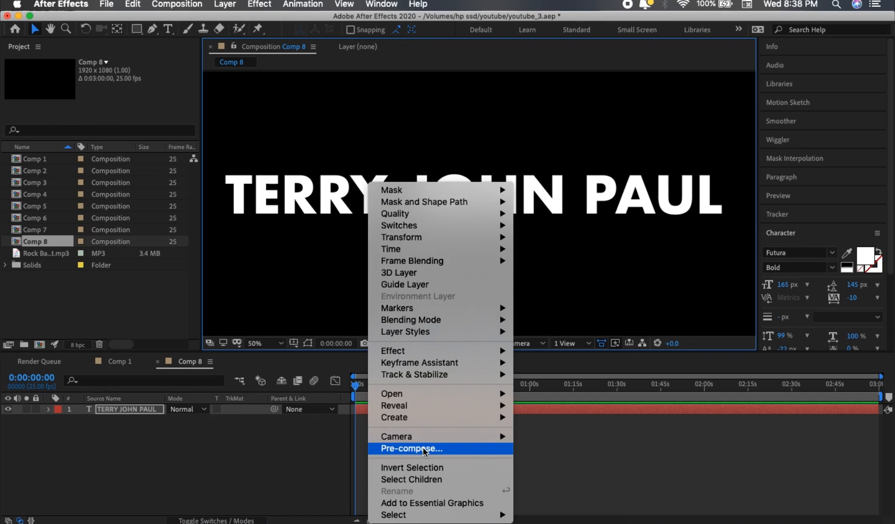
pyautogui.moveTo(411, 418)
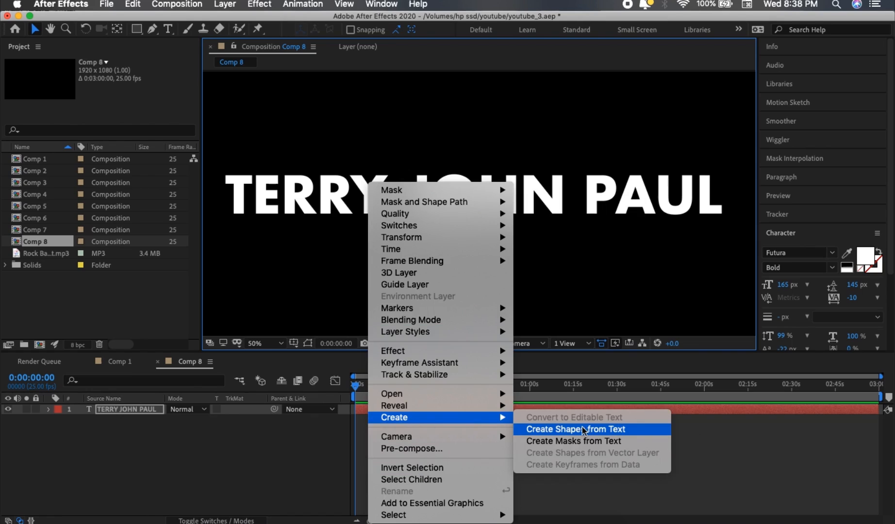
pyautogui.click(566, 440)
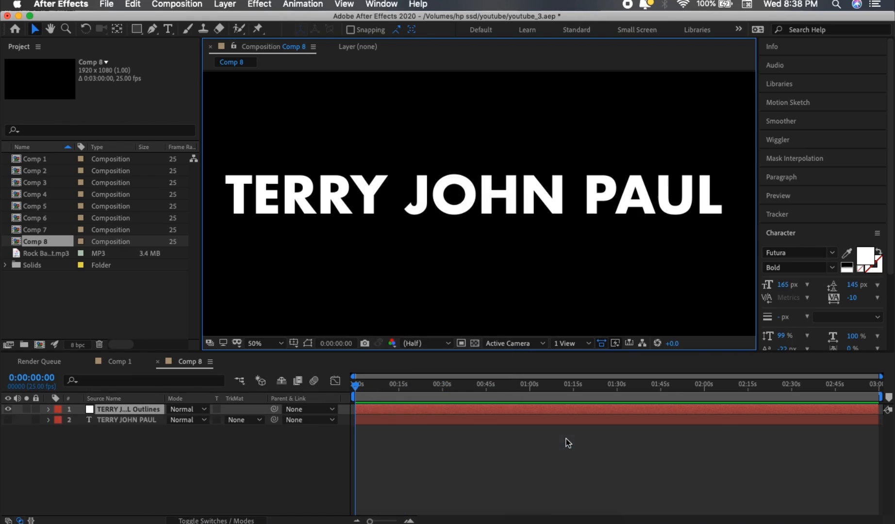
# Expand the outlines layer and inspect its list of letter masks.
pyautogui.click(49, 410)
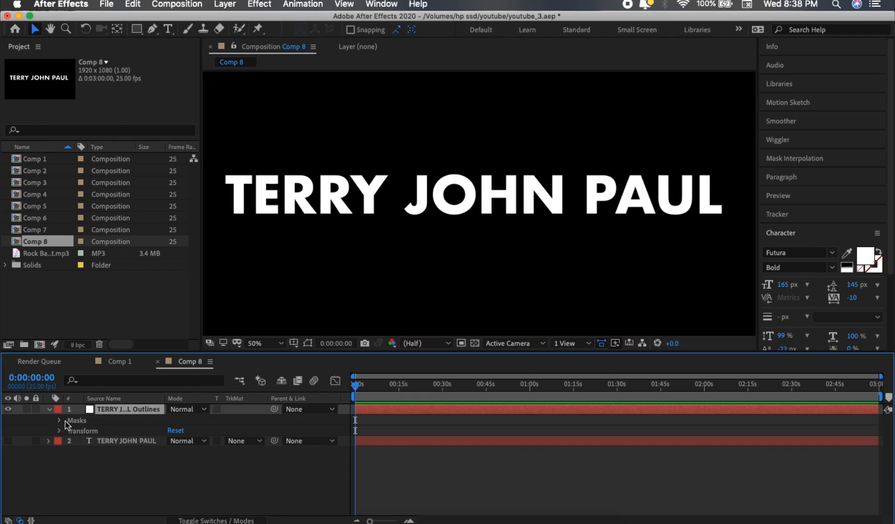
pyautogui.click(59, 422)
pyautogui.scroll(-5, 108, 461)
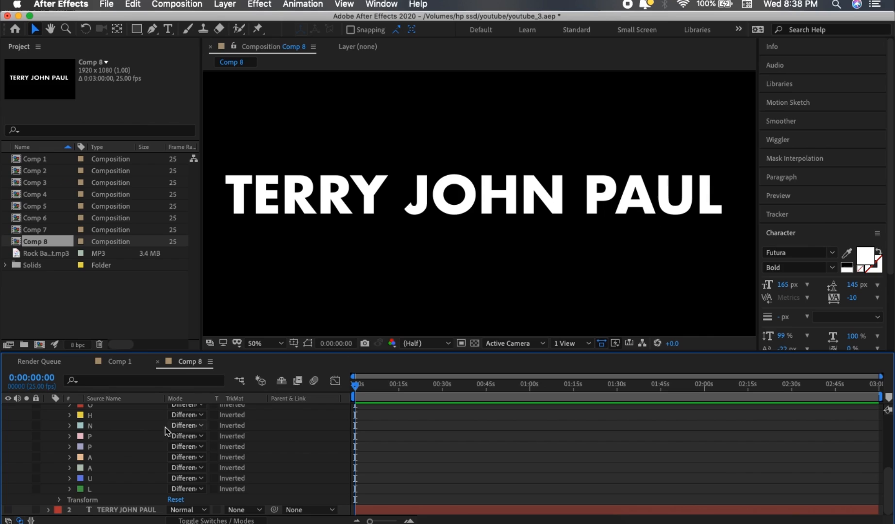
pyautogui.scroll(2, 121, 449)
pyautogui.scroll(-2, 120, 449)
pyautogui.scroll(4, 59, 444)
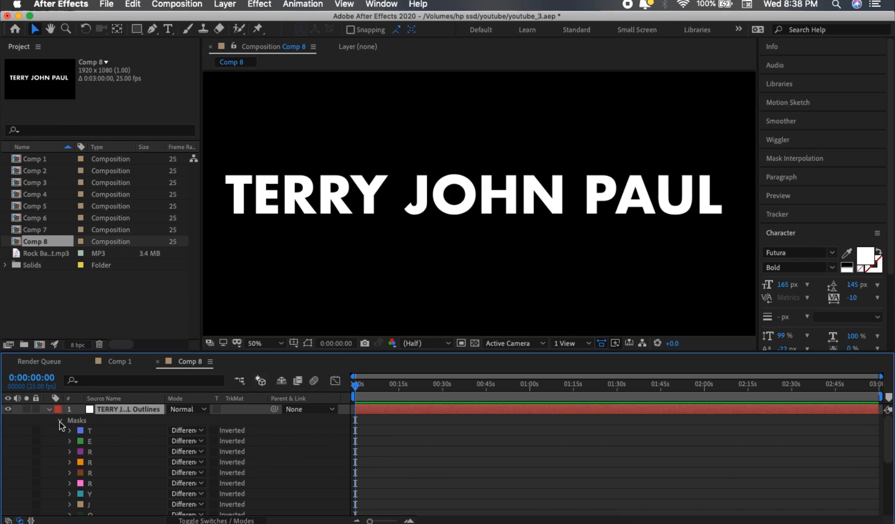
pyautogui.click(60, 423)
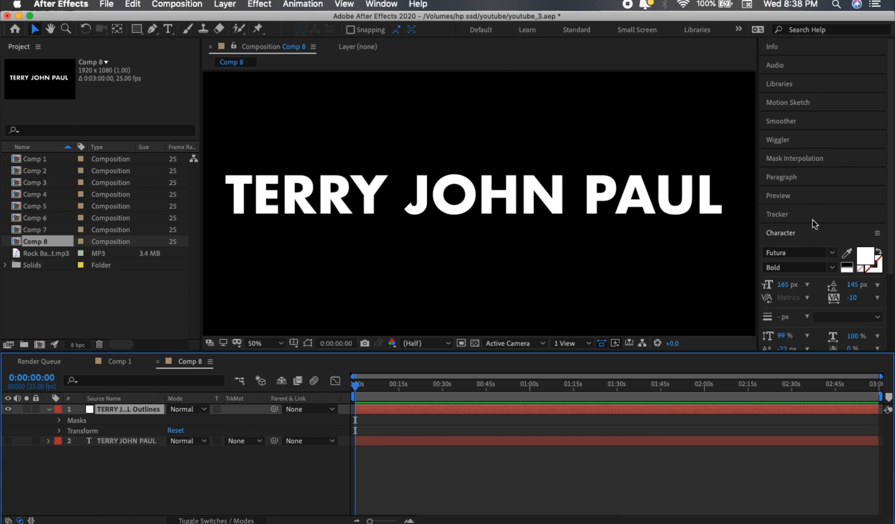
# Search Effects & Presets for stroke and apply the Stroke effect to the outlines layer.
pyautogui.click(378, 4)
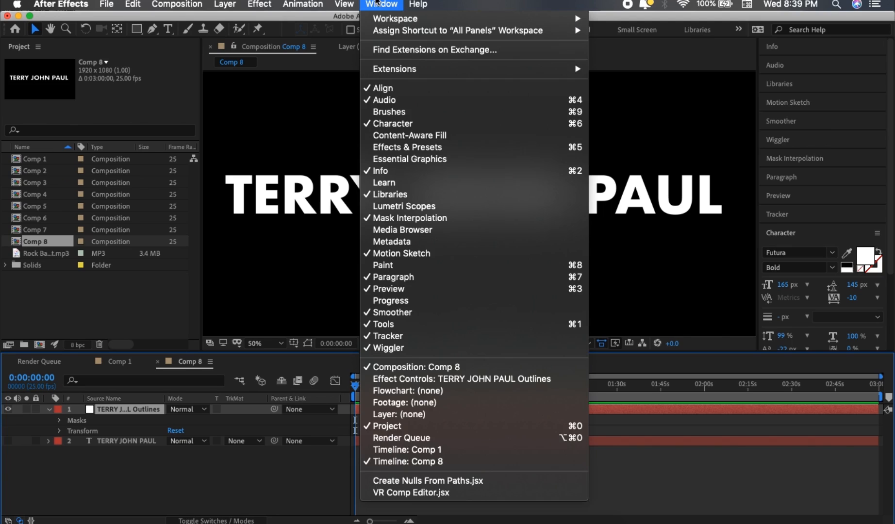
pyautogui.click(367, 147)
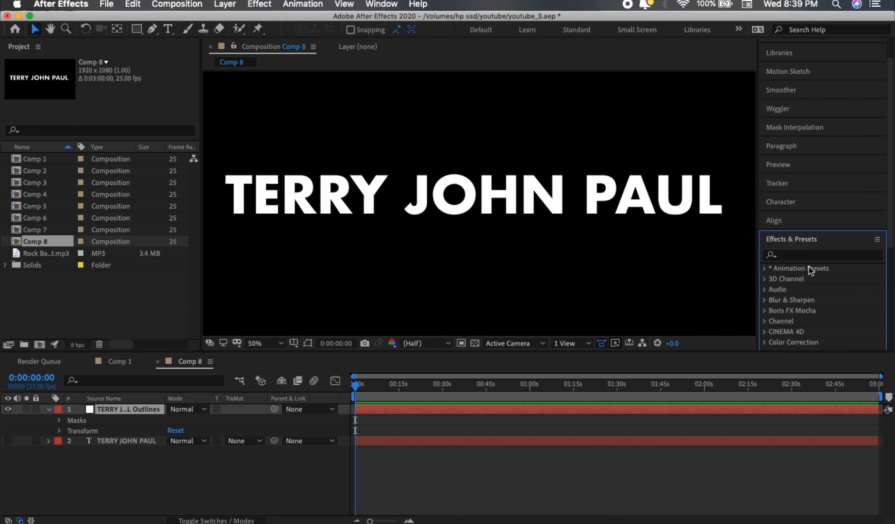
pyautogui.click(799, 257)
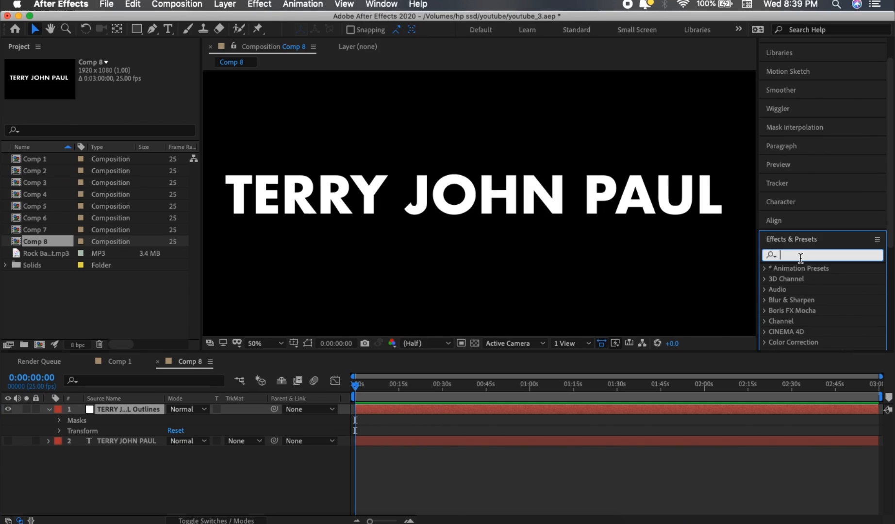
pyautogui.write('stroke')
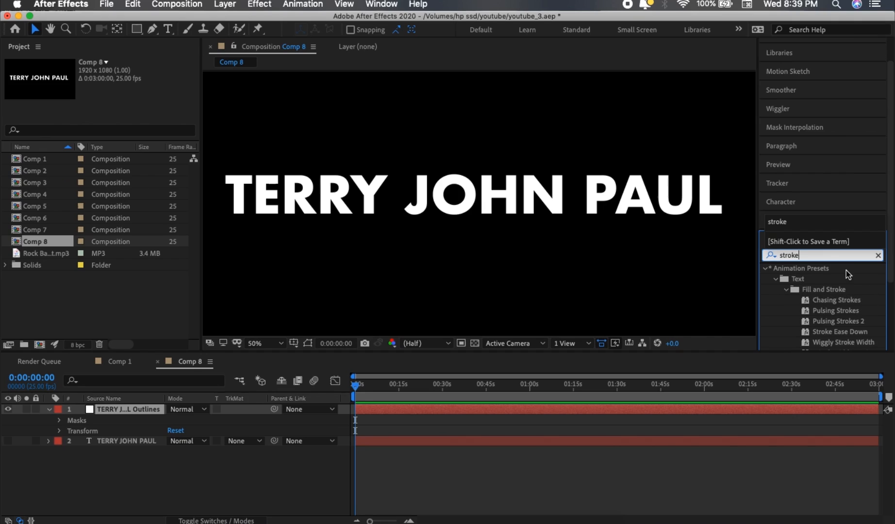
pyautogui.scroll(-3, 846, 271)
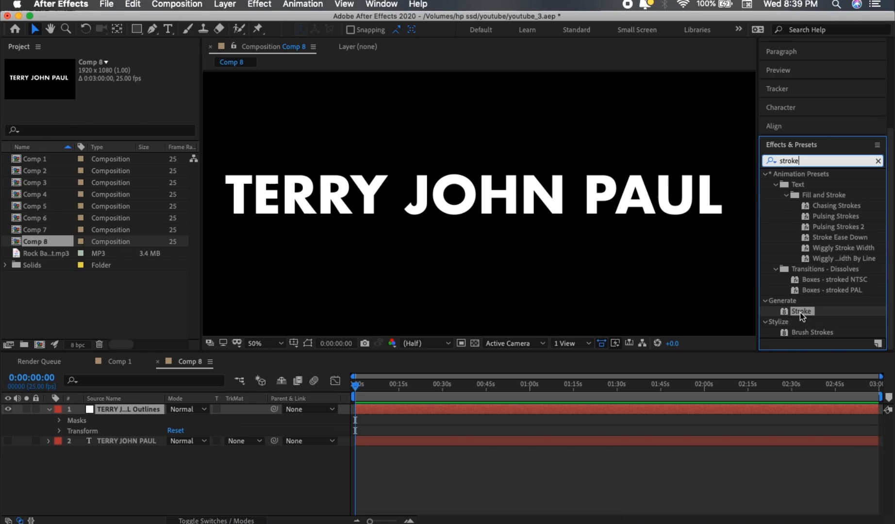
pyautogui.moveTo(800, 312)
pyautogui.mouseDown()
pyautogui.moveTo(465, 176)
pyautogui.moveTo(470, 188)
pyautogui.mouseUp()
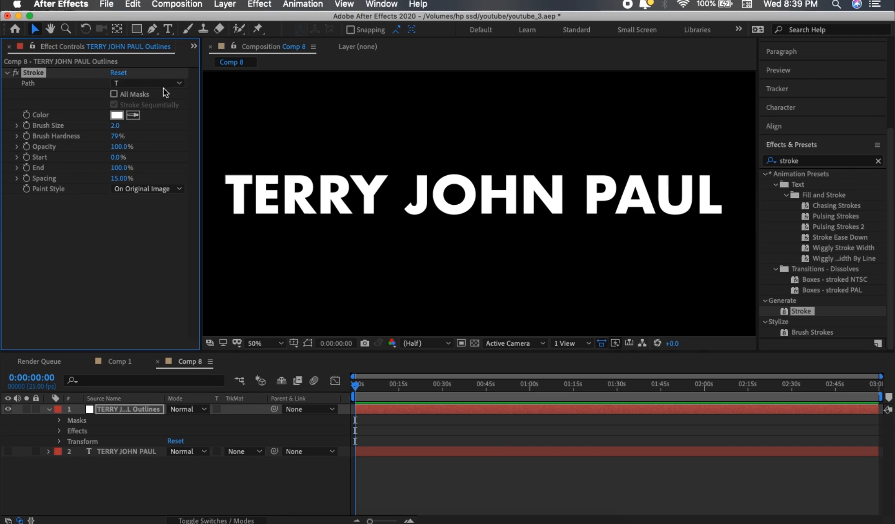
# Set the Stroke paint style to Reveal Original Image and enable All Masks.
pyautogui.click(138, 187)
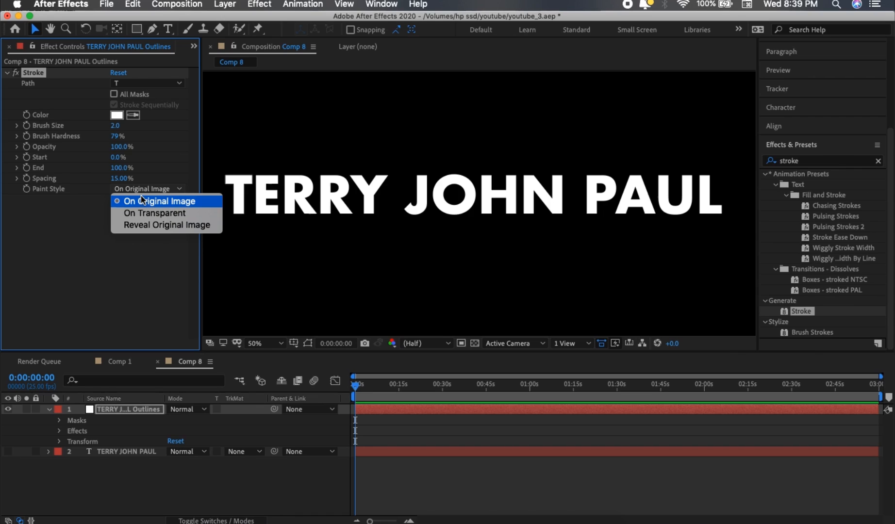
pyautogui.click(142, 225)
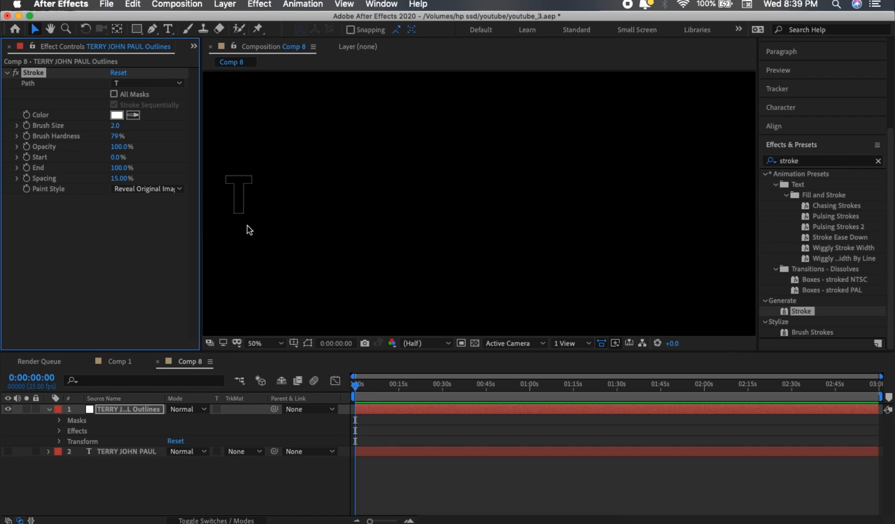
pyautogui.click(114, 94)
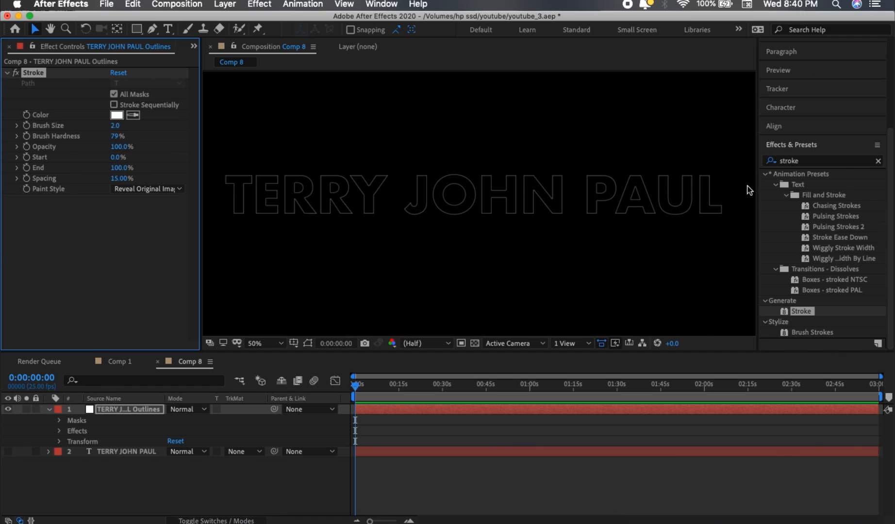
# Set the Stroke brush size to 4.
pyautogui.click(117, 126)
pyautogui.write('3')
pyautogui.press('Return')
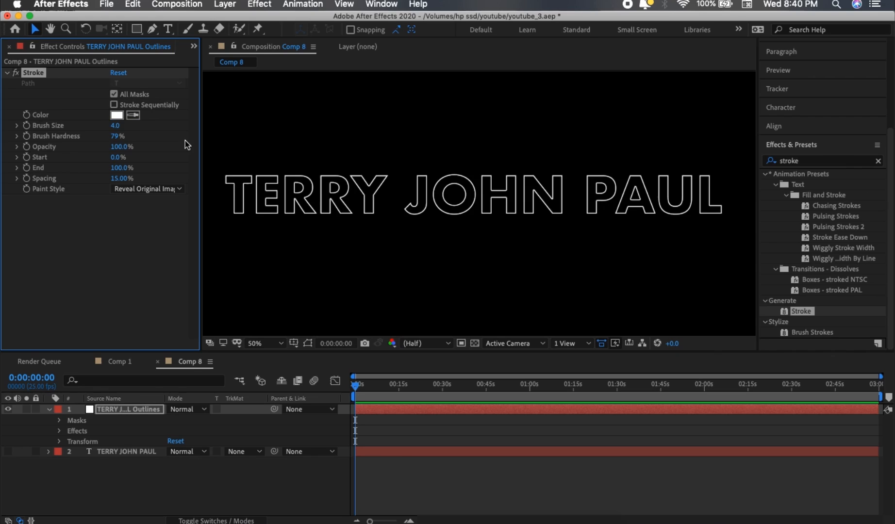
# Keep the stroke color white and save the project.
pyautogui.click(117, 115)
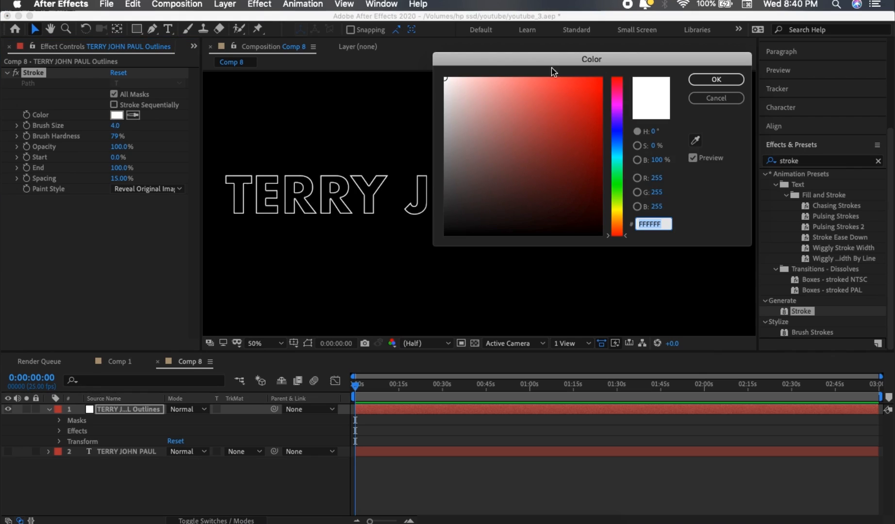
pyautogui.click(715, 79)
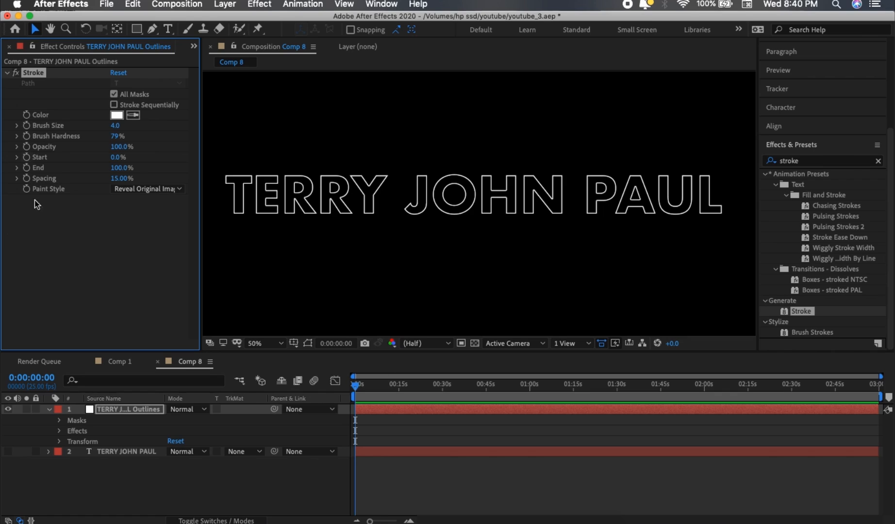
pyautogui.press('super+s')
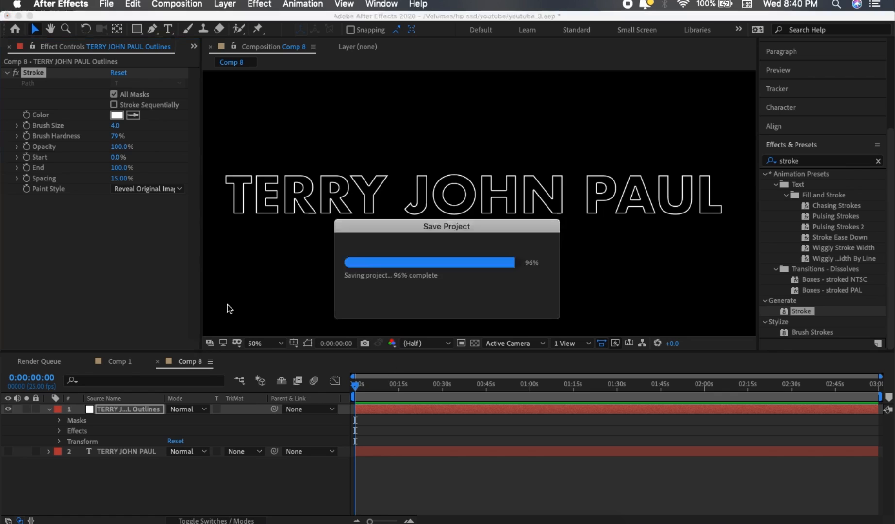
# Turn on keyframing for the stroke and set End to 0% at the first frame.
pyautogui.click(25, 158)
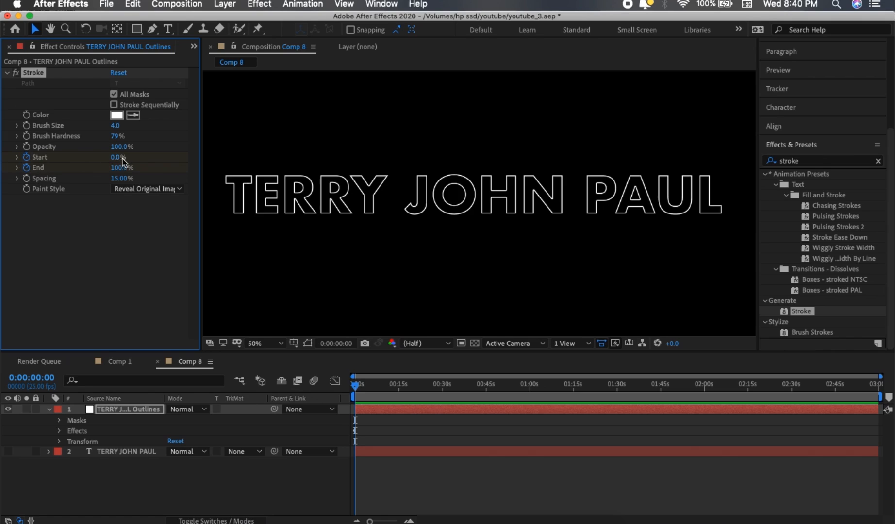
pyautogui.click(118, 168)
pyautogui.write('0')
pyautogui.press('Return')
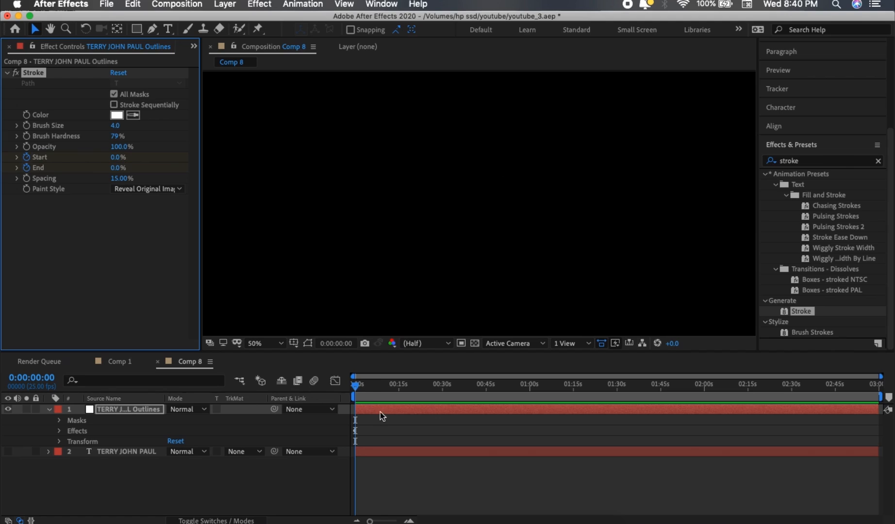
# At 0:00:04:17, keyframe the stroke End at 100%.
pyautogui.moveTo(359, 386); pyautogui.dragTo(370, 388)
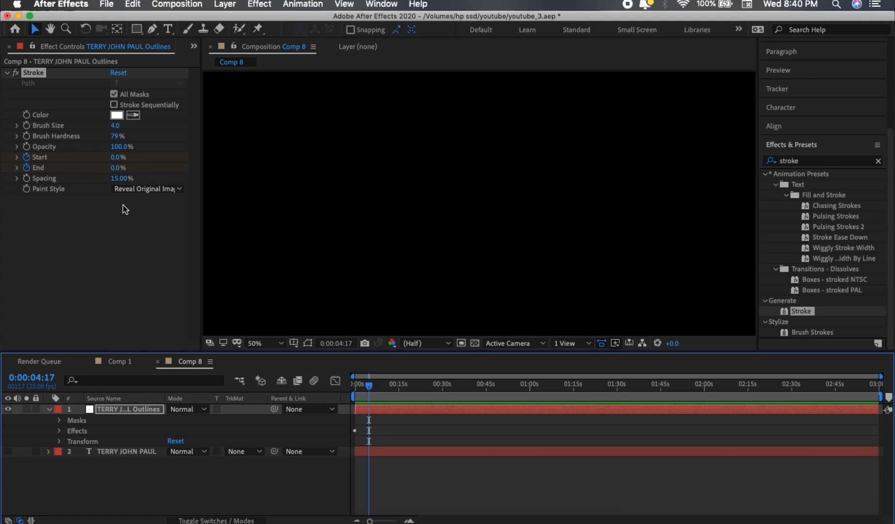
pyautogui.click(119, 168)
pyautogui.write('10')
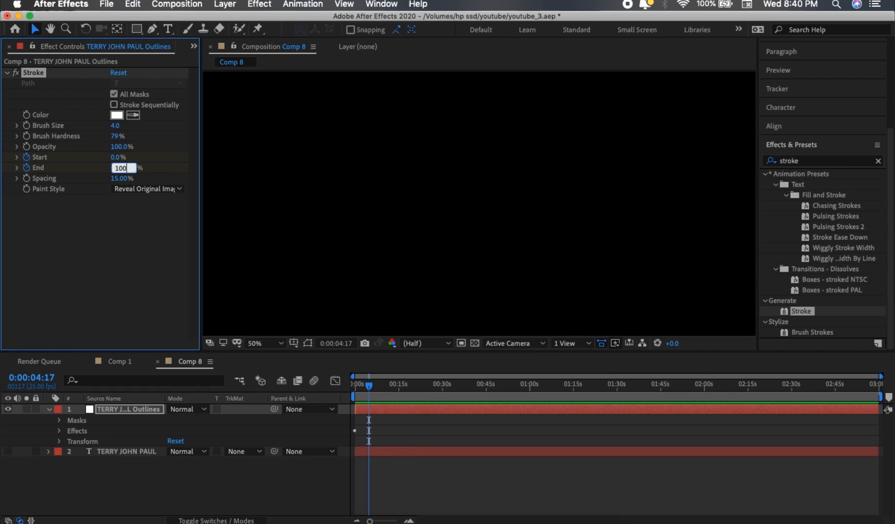
pyautogui.write('0')
pyautogui.press('Return')
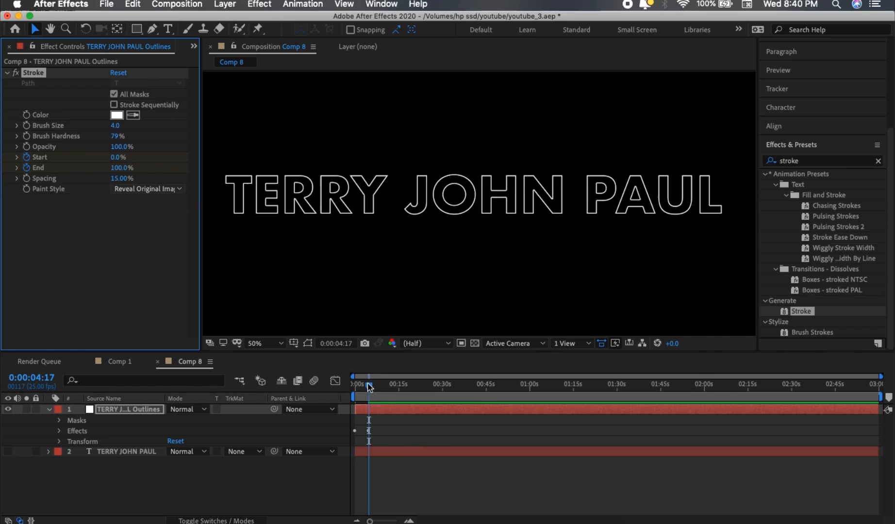
# Return to the start, collapse the layer, and play back the write-on animation.
pyautogui.moveTo(369, 387); pyautogui.dragTo(299, 379)
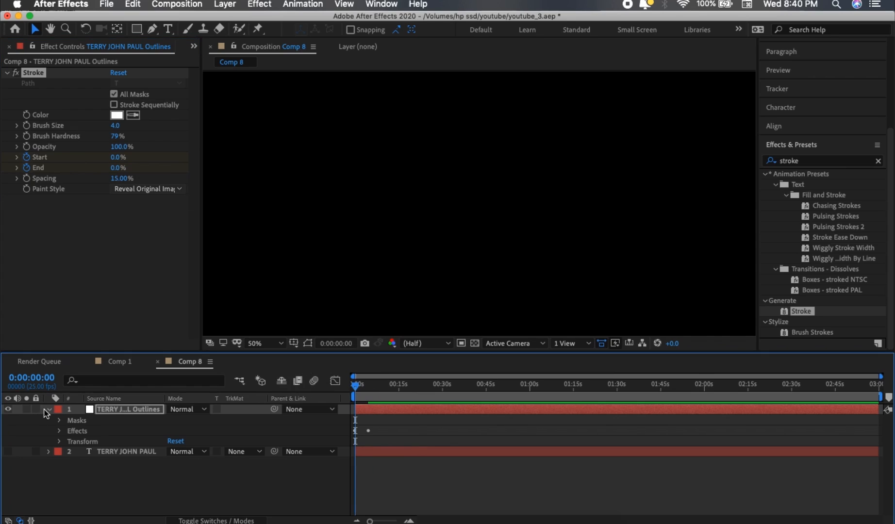
pyautogui.click(47, 411)
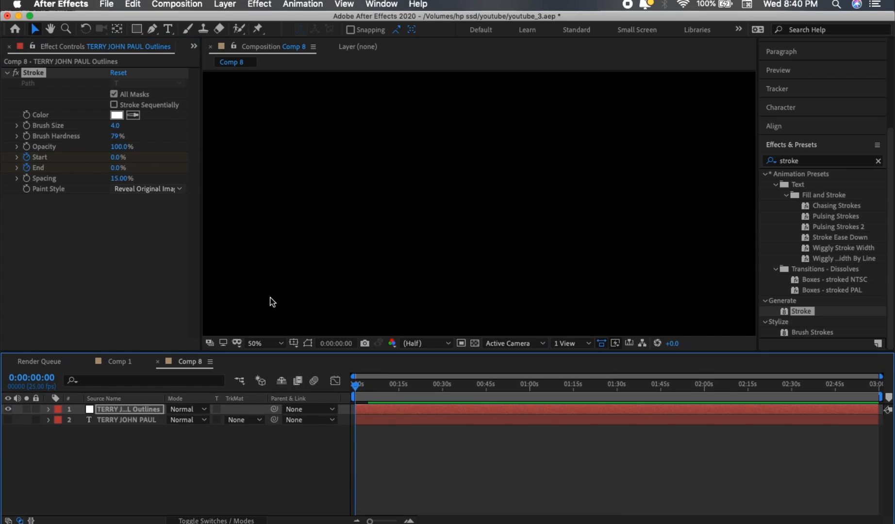
pyautogui.press('space')
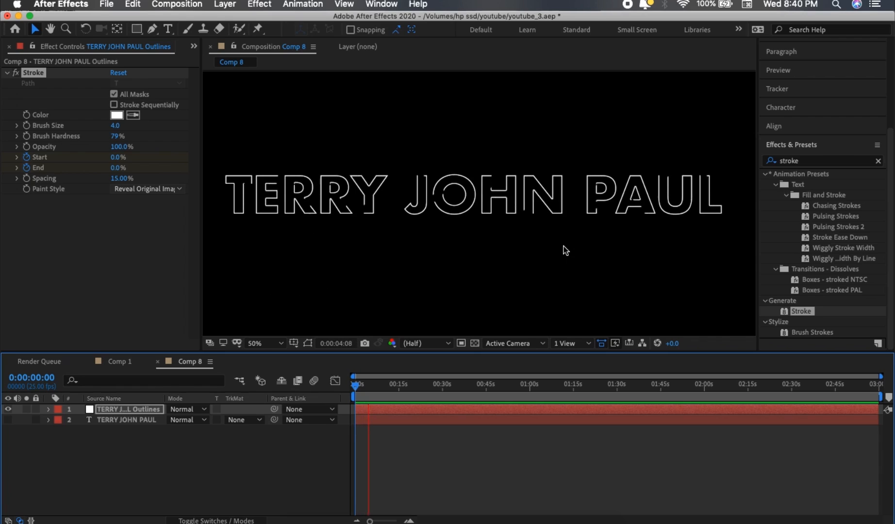
# Stop playback and duplicate the outlines layer by copying and pasting it.
pyautogui.press('space')
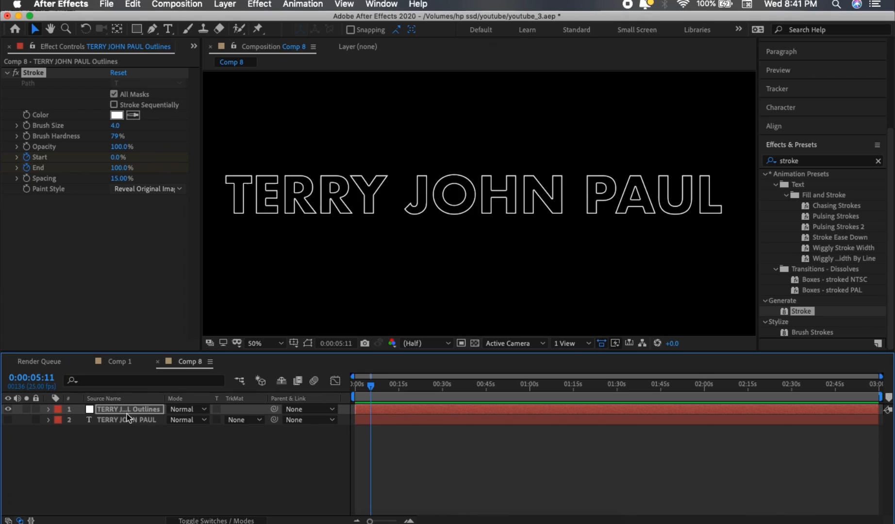
pyautogui.rightClick(153, 415)
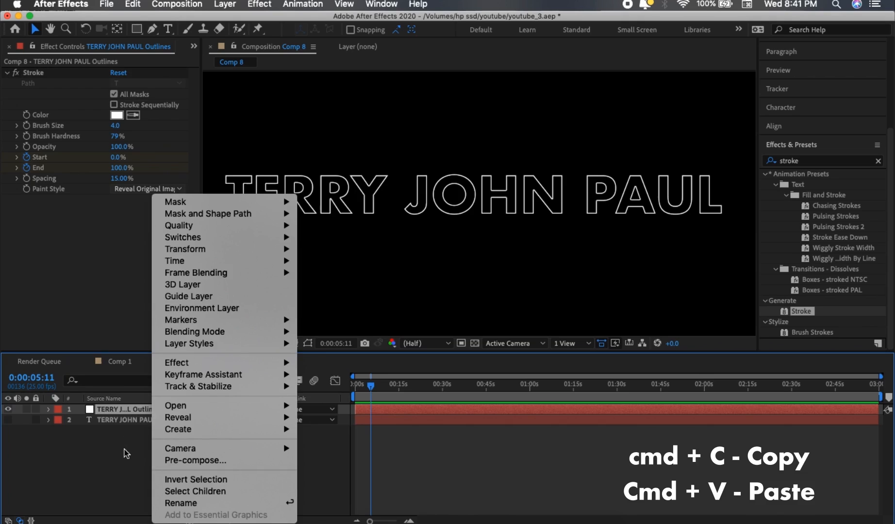
pyautogui.click(125, 452)
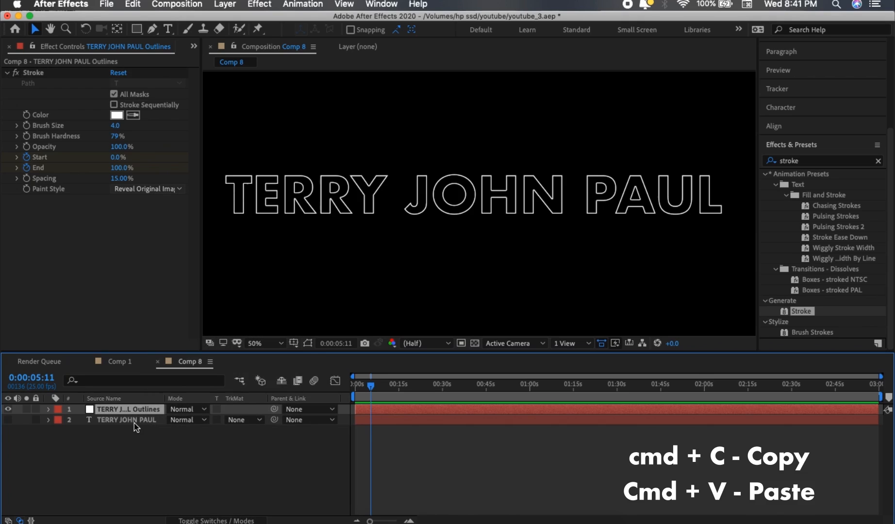
pyautogui.press('super+v')
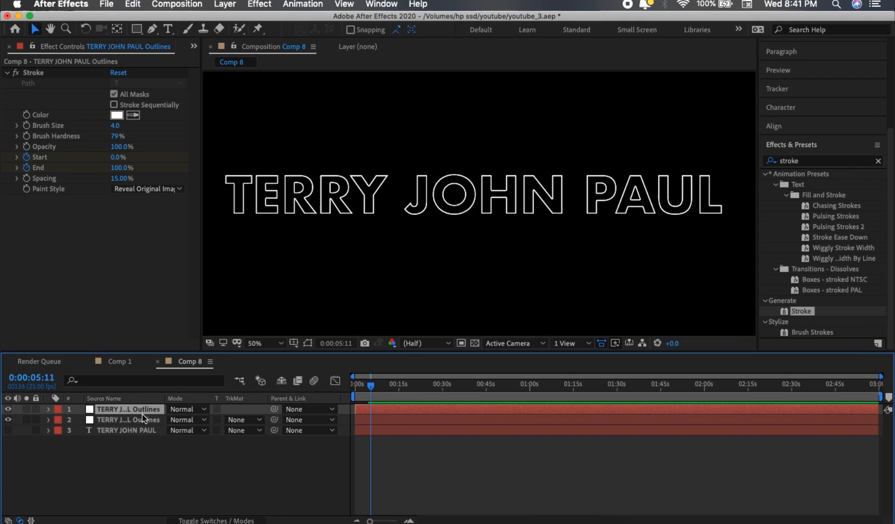
# Change the top copy's solid color to red FF0000 in Solid Settings.
pyautogui.press('super+shift+y')
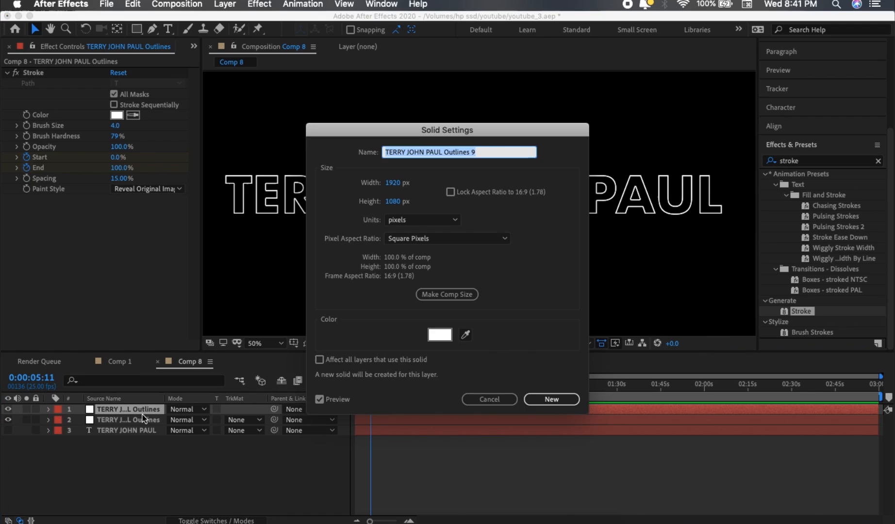
pyautogui.click(440, 336)
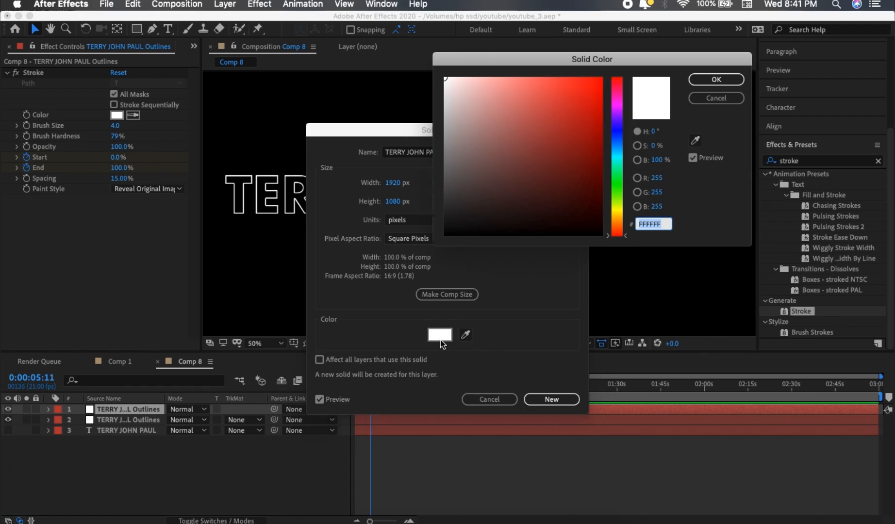
pyautogui.click(445, 79)
pyautogui.moveTo(446, 79); pyautogui.dragTo(675, 55)
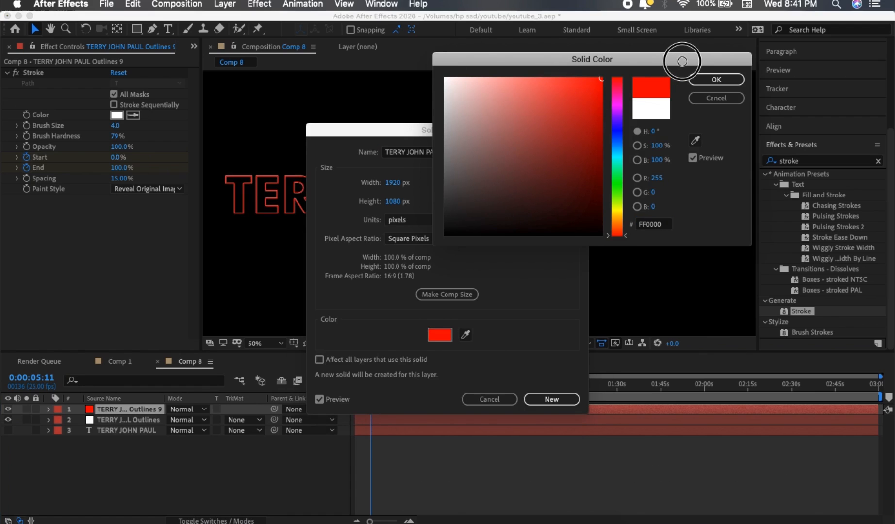
pyautogui.click(716, 80)
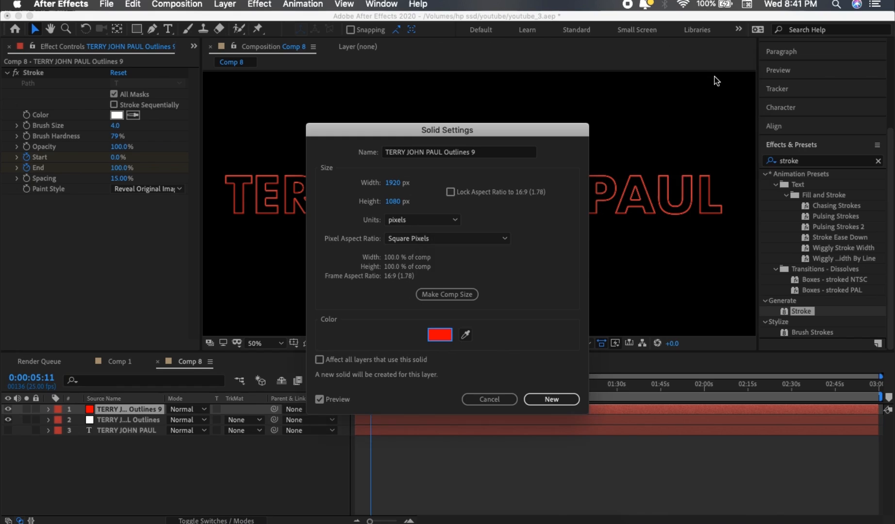
pyautogui.click(562, 396)
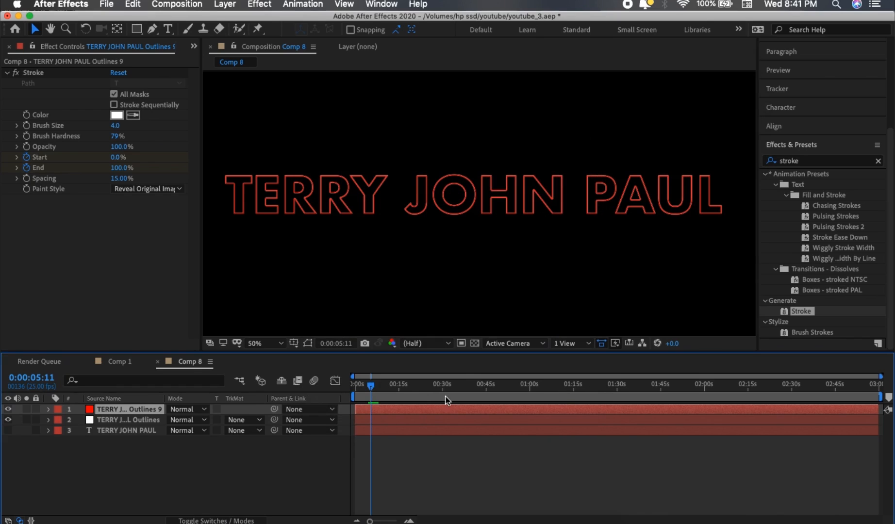
# Shift the red outlines layer a few frames later in the timeline and duplicate it.
pyautogui.moveTo(400, 410); pyautogui.dragTo(406, 411)
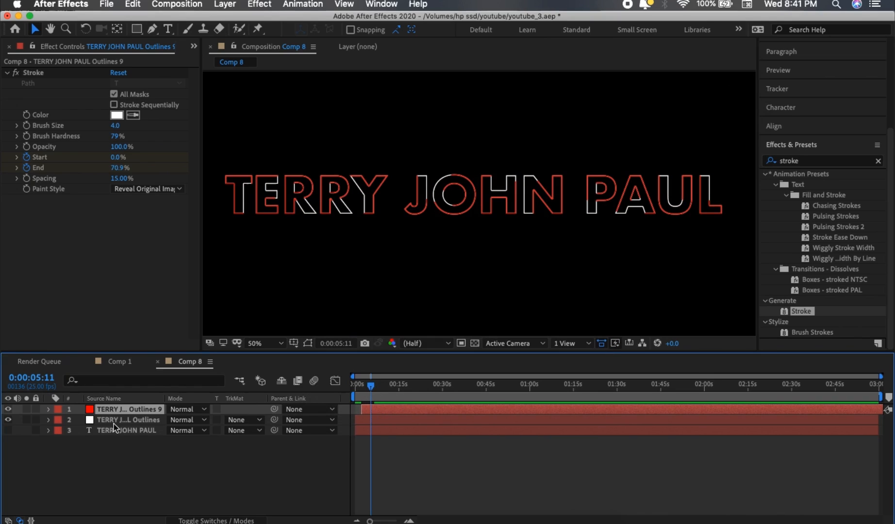
pyautogui.press('super+d')
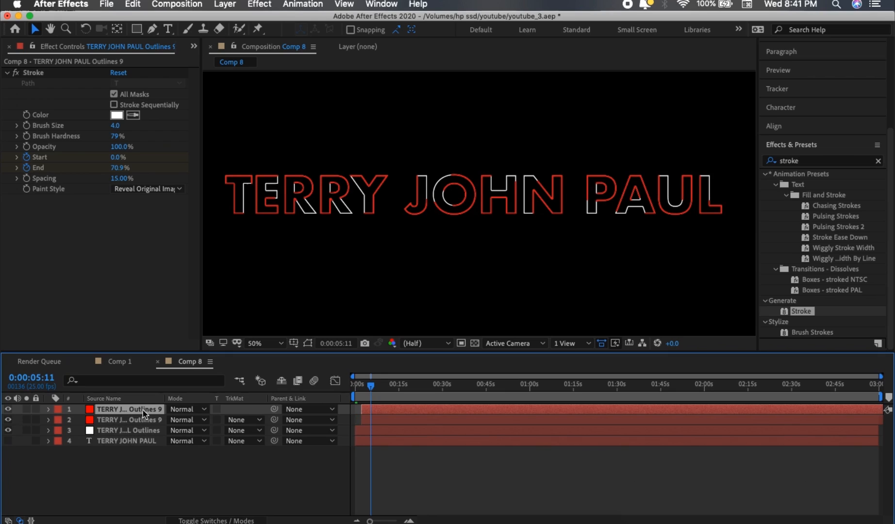
# Change the new top copy's solid color to blue 1300FF in Solid Settings.
pyautogui.press('super+shift+y')
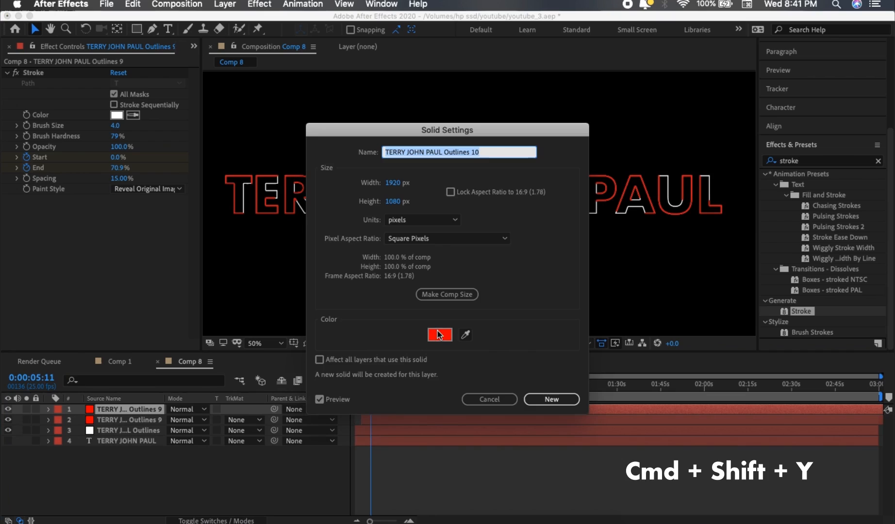
pyautogui.click(439, 335)
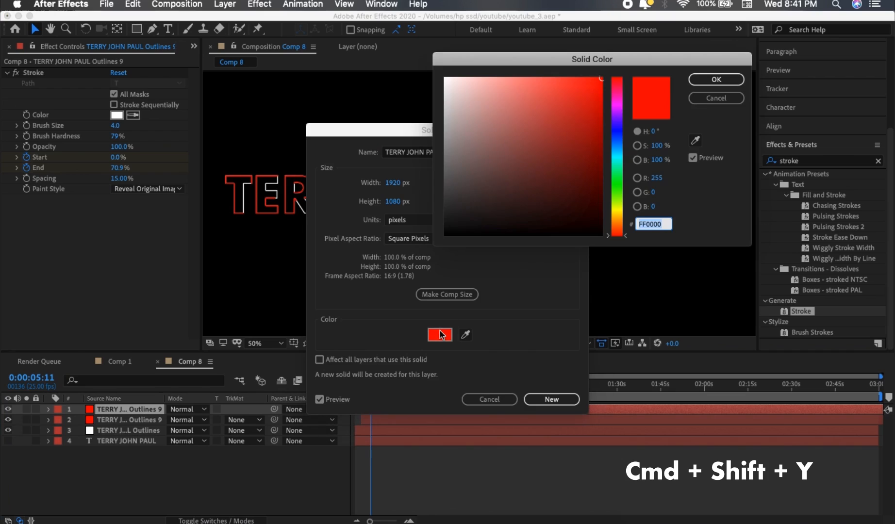
pyautogui.click(618, 127)
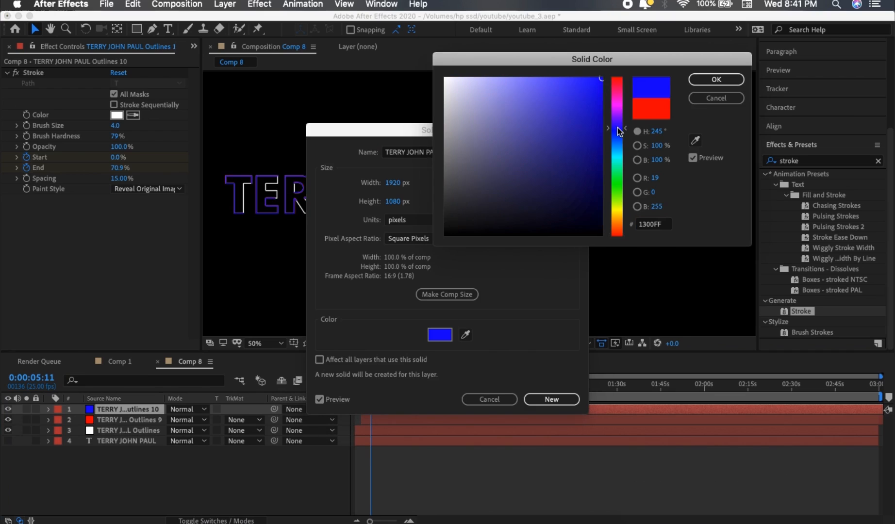
pyautogui.click(712, 80)
pyautogui.click(539, 400)
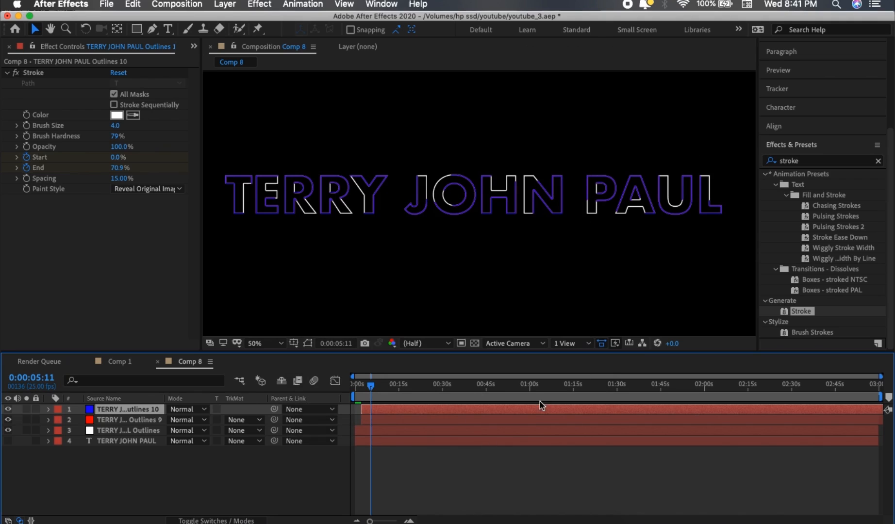
# Offset the blue outlines layer slightly later in the timeline and save the project.
pyautogui.moveTo(383, 410); pyautogui.dragTo(291, 384)
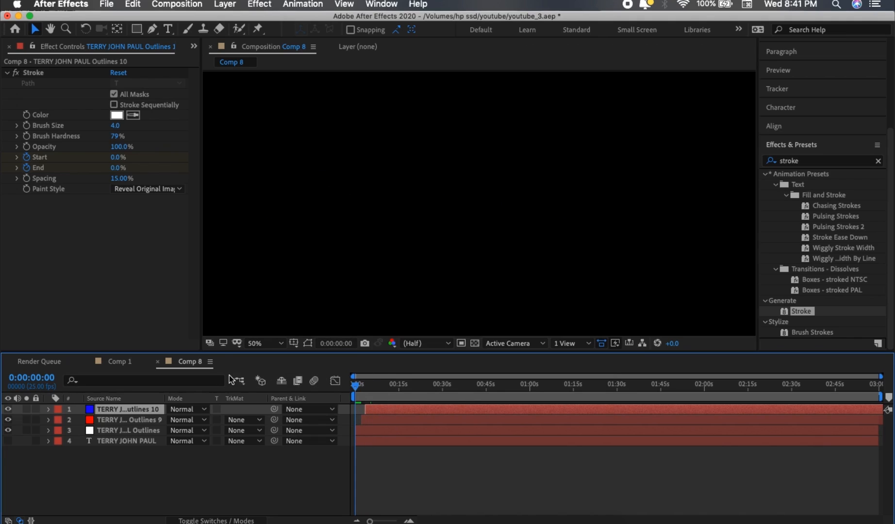
pyautogui.press('super+s')
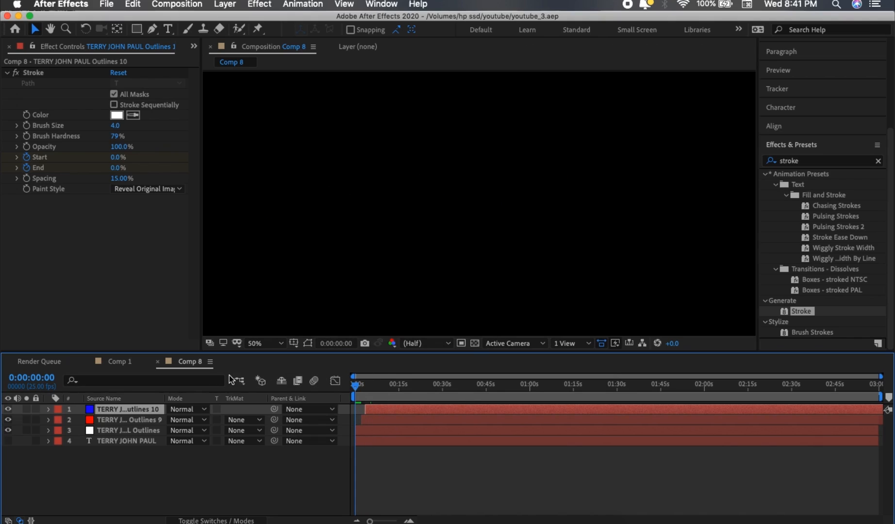
# Play back the layered colored stroke animation from the start.
pyautogui.press('space')
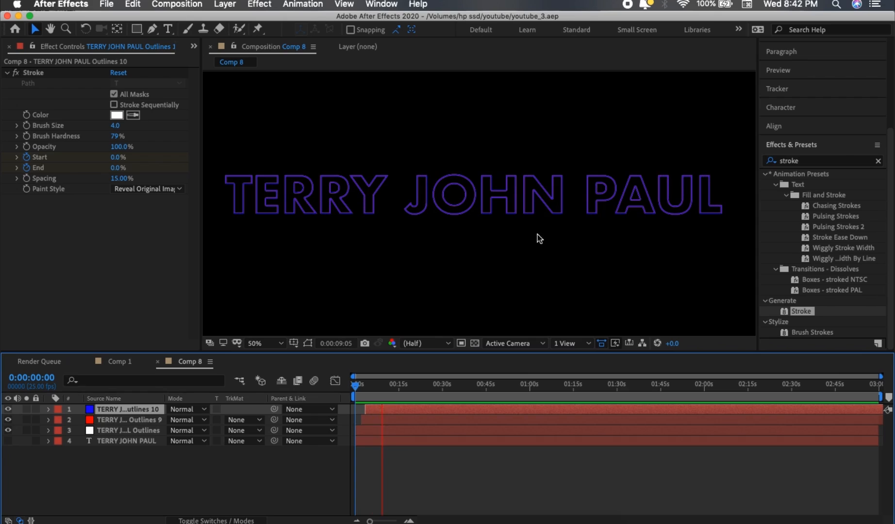
pyautogui.press('space')
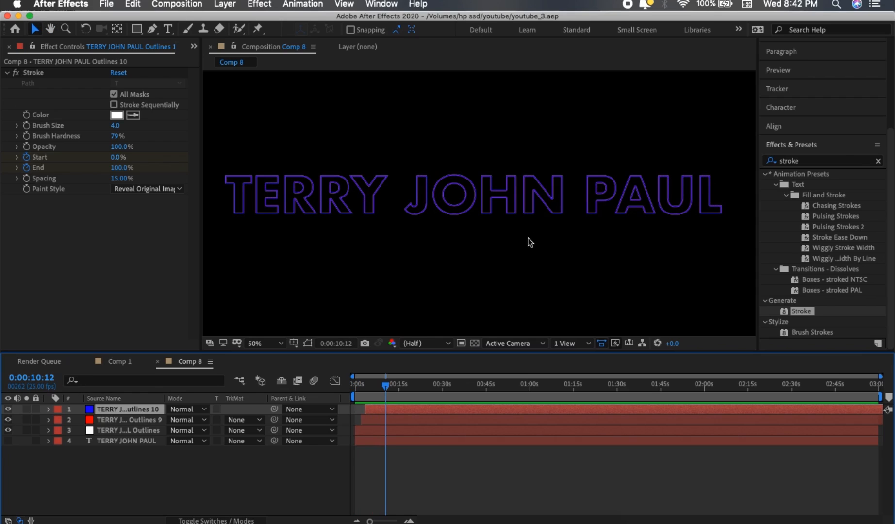